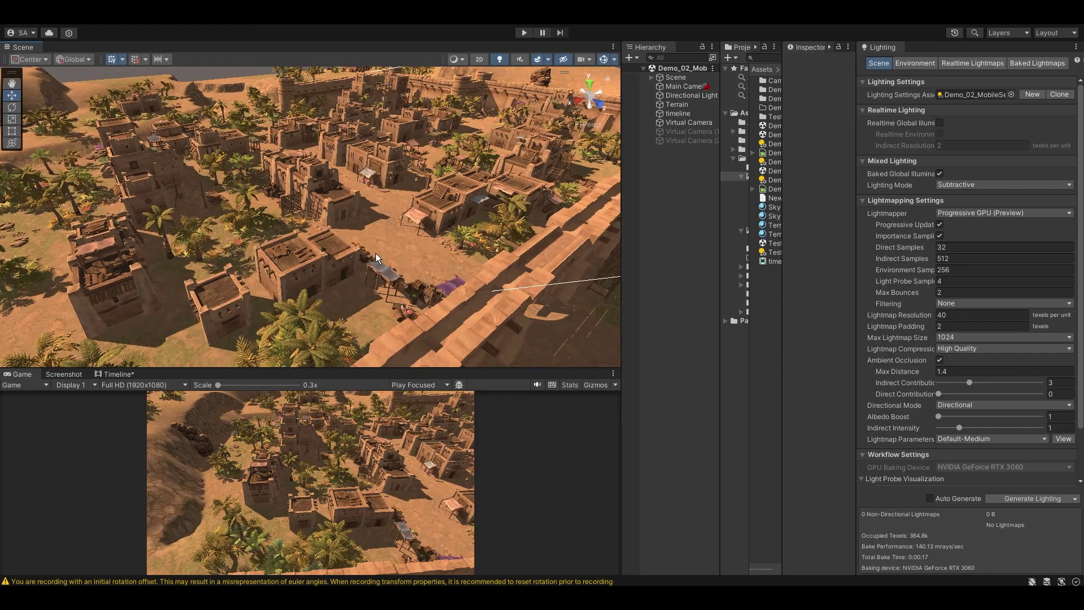
Orbit and zoom the Scene view past the terrain until it faces the town's gate wall
mouse_move(343, 248)
right_down()
mouse_move(353, 237)
mouse_move(428, 242)
mouse_move(355, 242)
right_up()
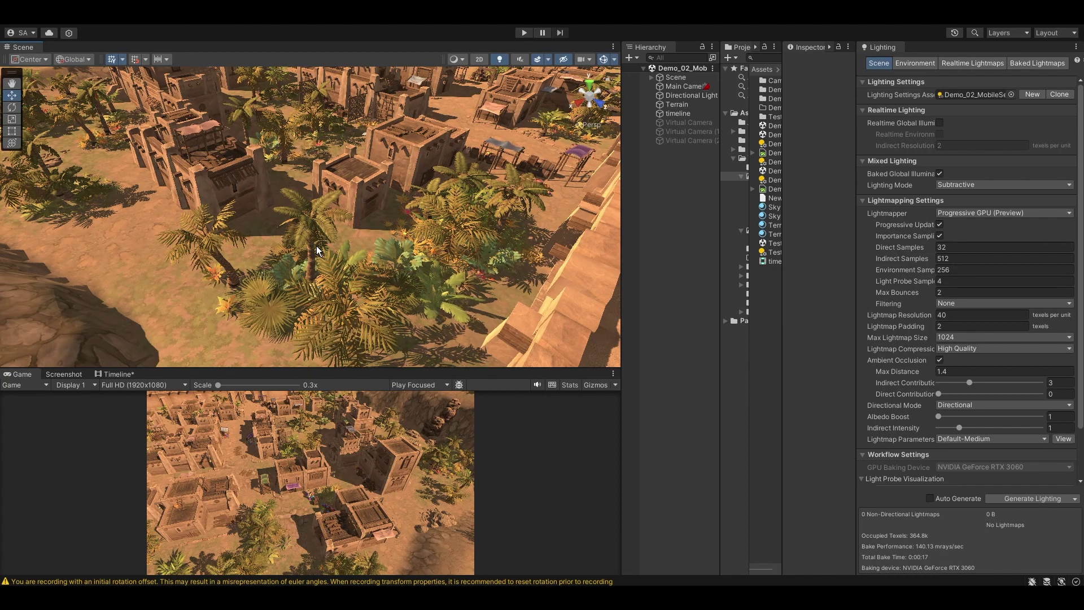
scroll(360, 248, down, 5)
middle_drag(364, 244, 320, 185)
right_drag(320, 184, 243, 203)
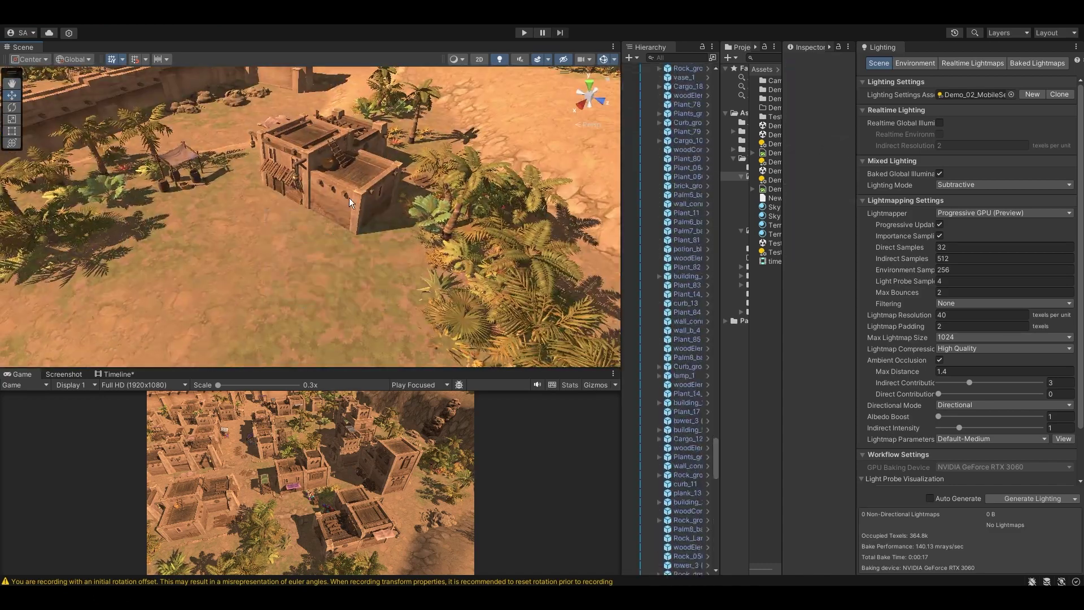
Delete the stray house, tent, barrel and basket from the town
click(349, 198)
key(Delete)
click(190, 169)
key(Delete)
middle_drag(116, 184, 272, 216)
scroll(272, 216, up, 5)
click(362, 196)
key(Delete)
click(392, 201)
key(Delete)
Delete the leftover house, palms and wood lying on the terrain slope
right_drag(278, 229, 401, 138)
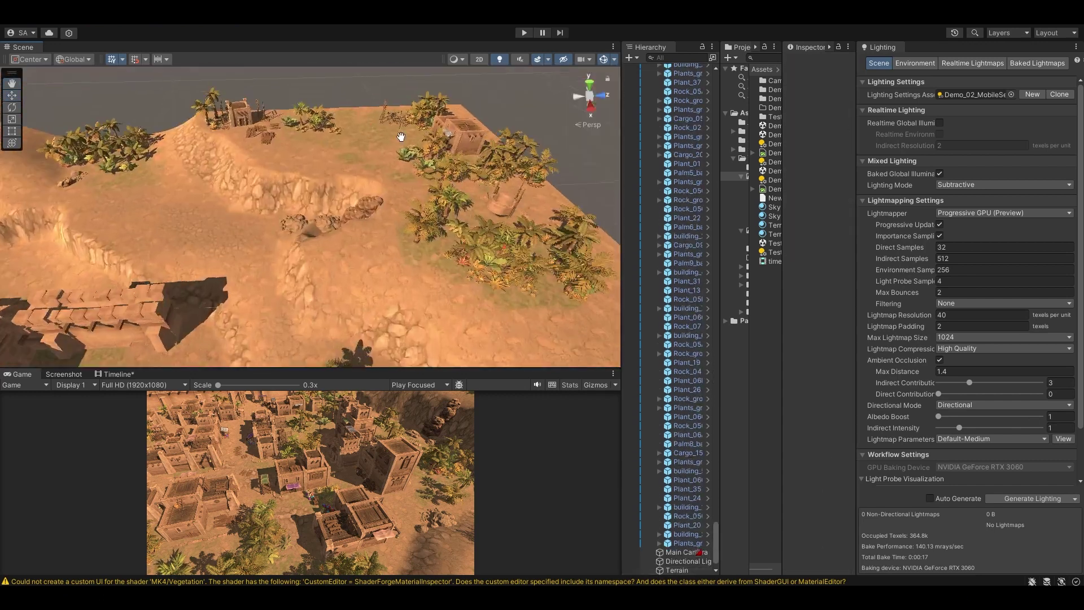
middle_drag(237, 181, 401, 226)
drag(276, 144, 470, 294)
click(469, 294)
scroll(639, 508, down, 2)
click(636, 535)
drag(329, 128, 508, 282)
key(Delete)
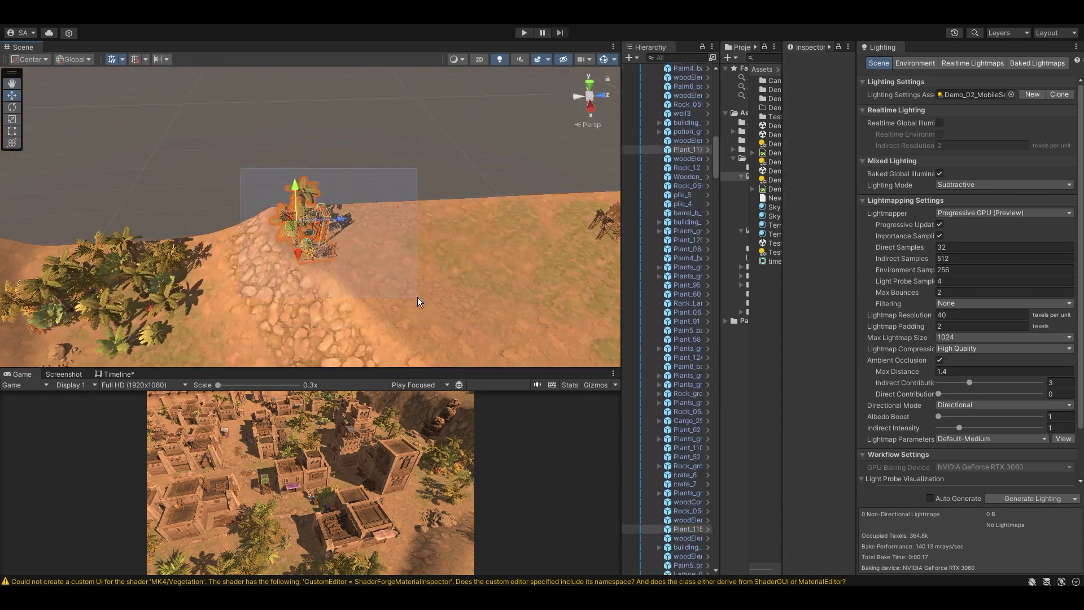
Enlarge the light icons and select all twenty point lights, Point Light through Point Light (19)
scroll(416, 300, down, 10)
right_drag(448, 290, 513, 327)
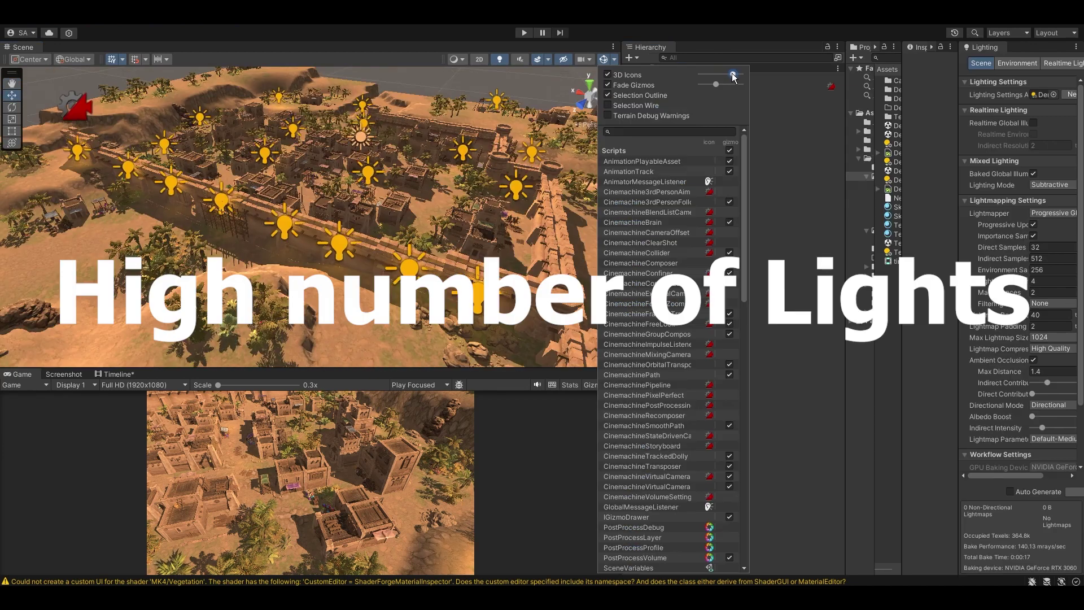
drag(733, 74, 735, 74)
mouse_move(395, 204)
right_down()
mouse_move(387, 175)
mouse_move(395, 220)
mouse_move(408, 189)
mouse_move(400, 195)
right_up()
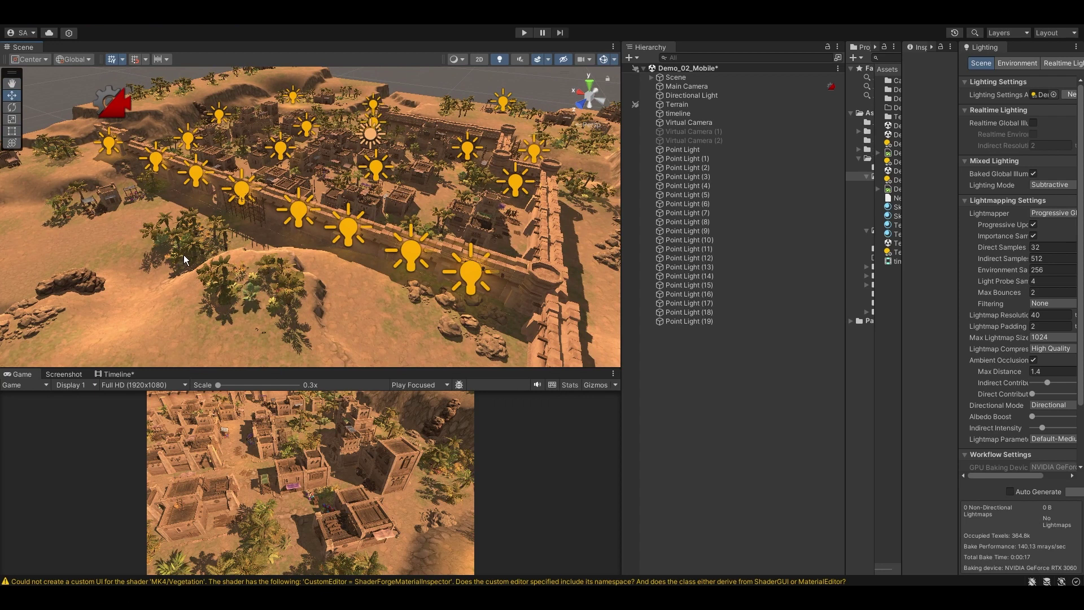
click(683, 149)
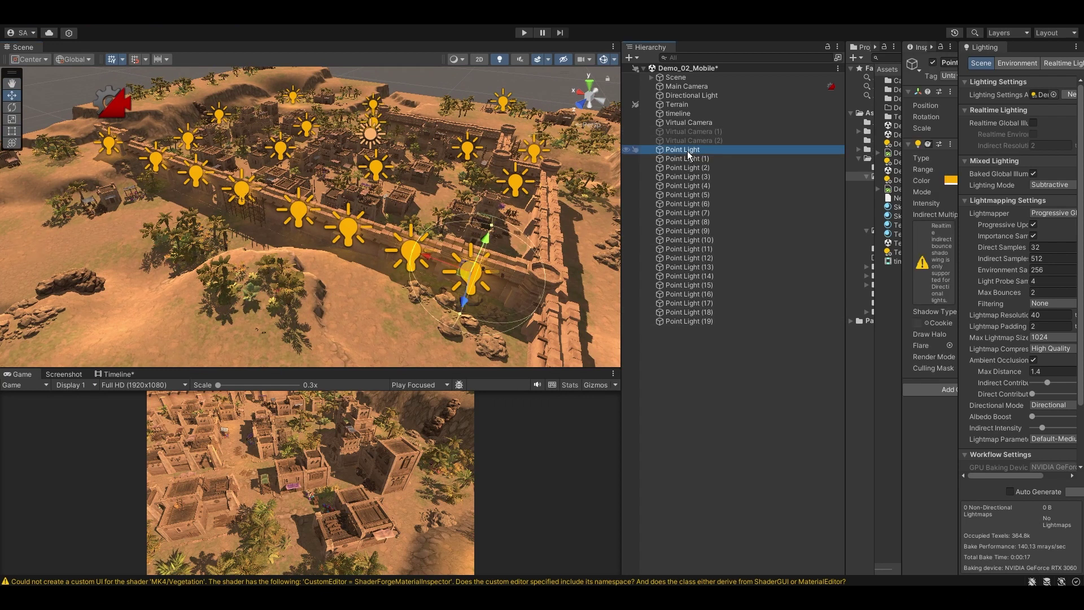
shift+click(690, 321)
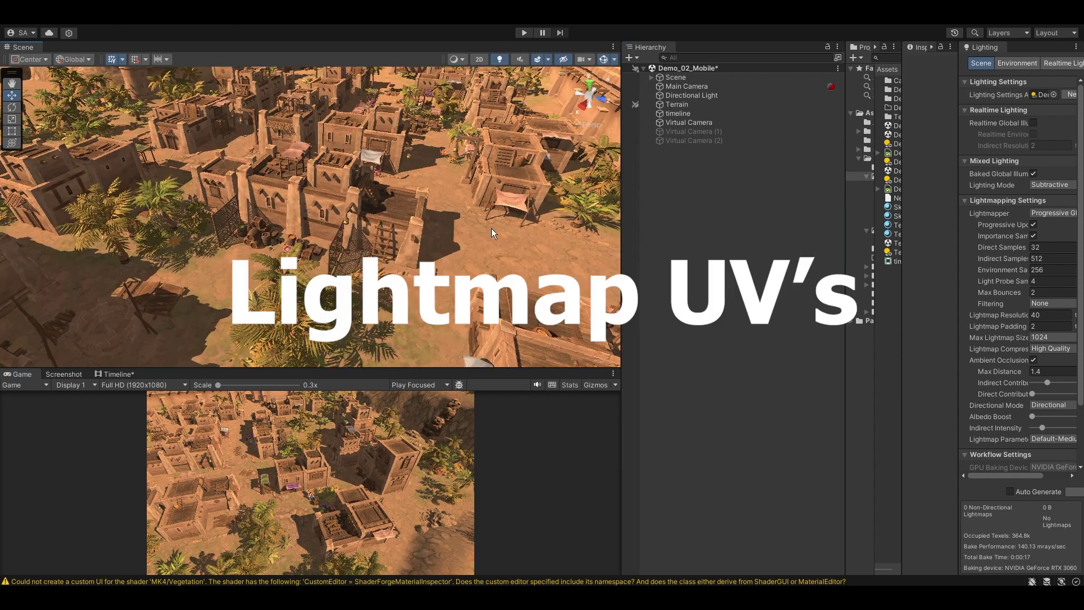
Trace a town building's mesh to the Building_b_1 asset and show its Model import settings
click(309, 221)
drag(903, 137, 812, 137)
scroll(877, 254, down, 2)
scroll(881, 243, up, 2)
click(908, 186)
click(798, 311)
drag(811, 301, 756, 299)
click(813, 93)
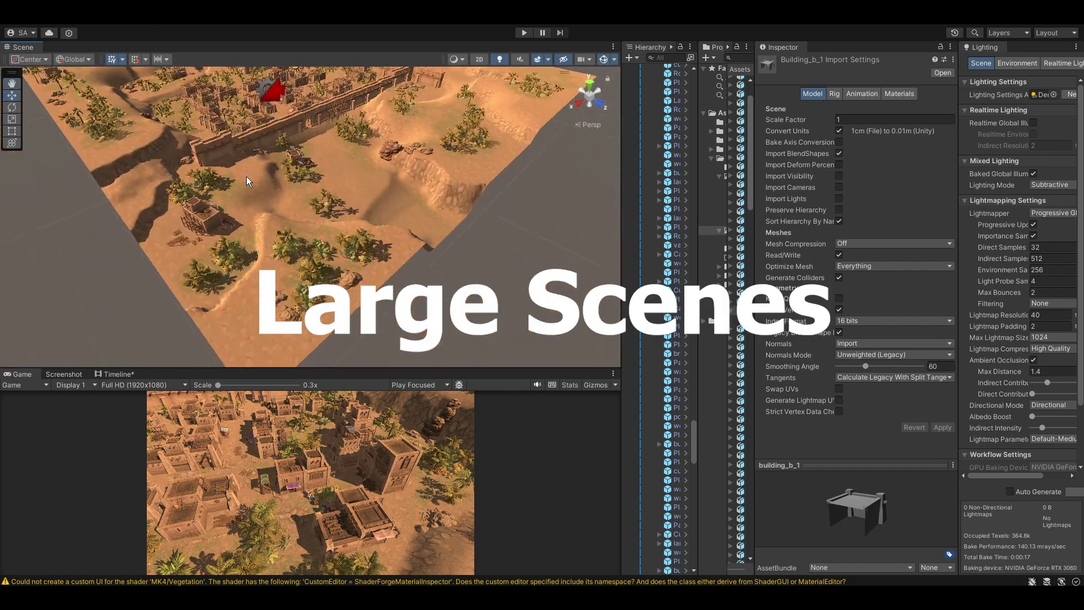
Zoom out and orbit until the whole walled town, gate wall and desert terrain are framed
scroll(246, 177, up, 5)
middle_drag(246, 177, 296, 239)
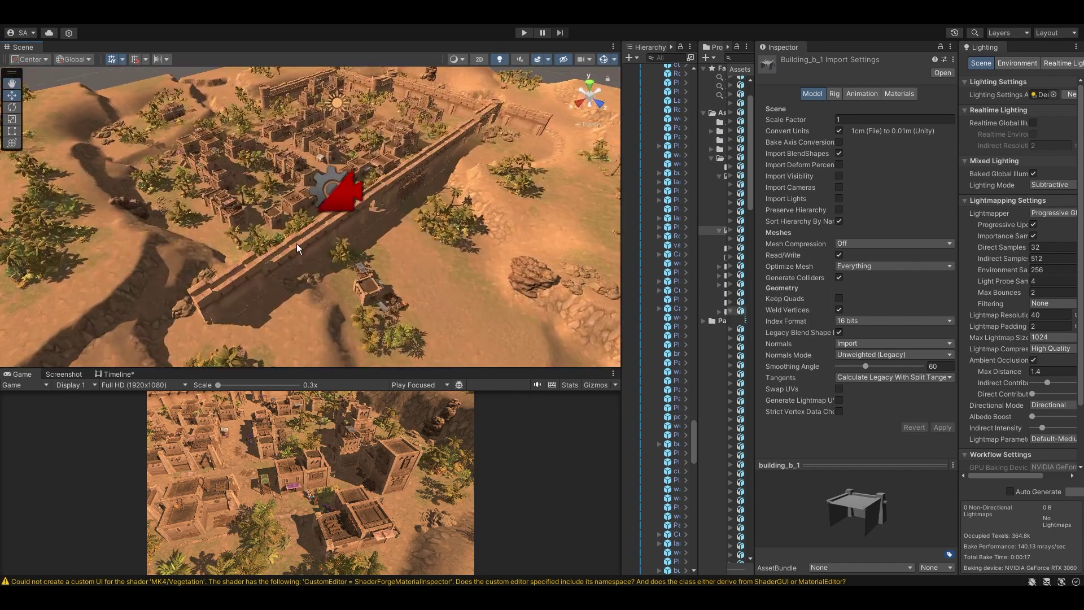
alt+drag(297, 240, 285, 247)
middle_drag(284, 247, 266, 224)
scroll(265, 225, down, 3)
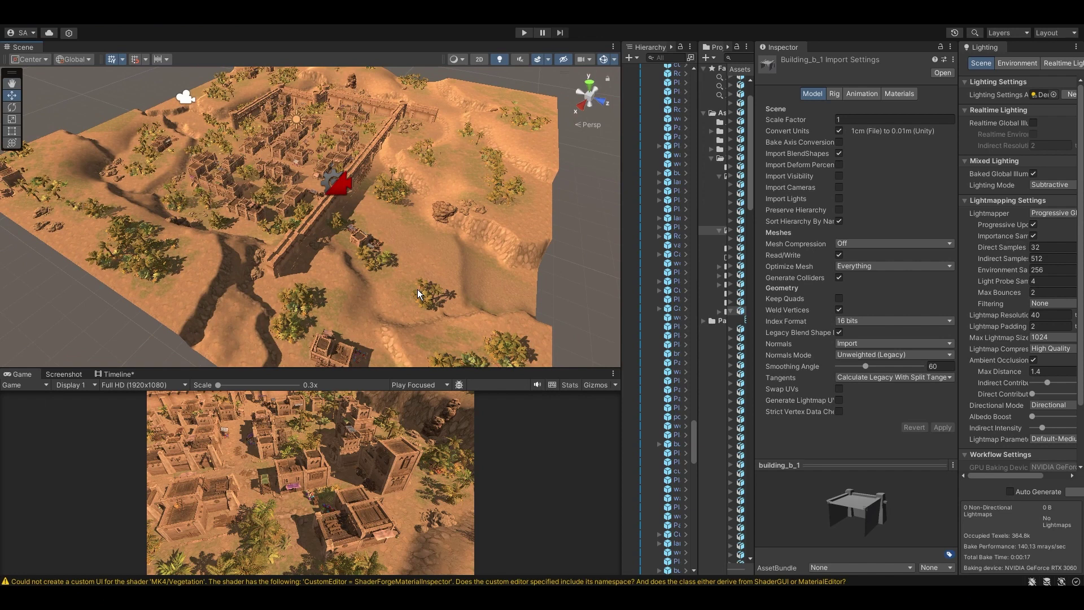
scroll(418, 289, up, 4)
alt+drag(418, 289, 272, 158)
right_drag(273, 158, 308, 164)
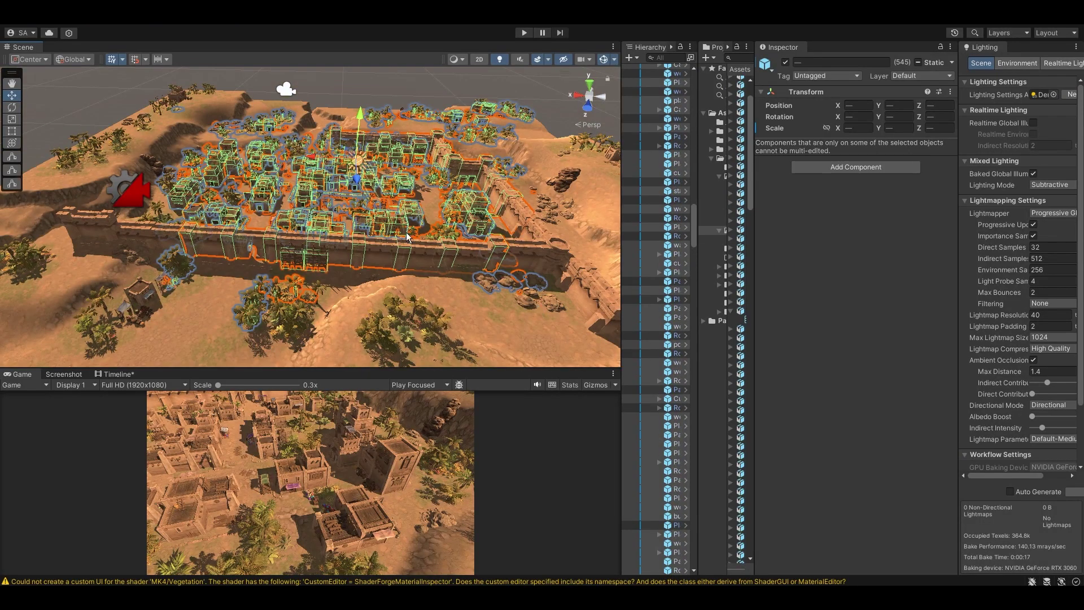
Clear the 545-object selection and zoom in close on the central buildings' shadows
middle_drag(407, 233, 410, 262)
click(389, 106)
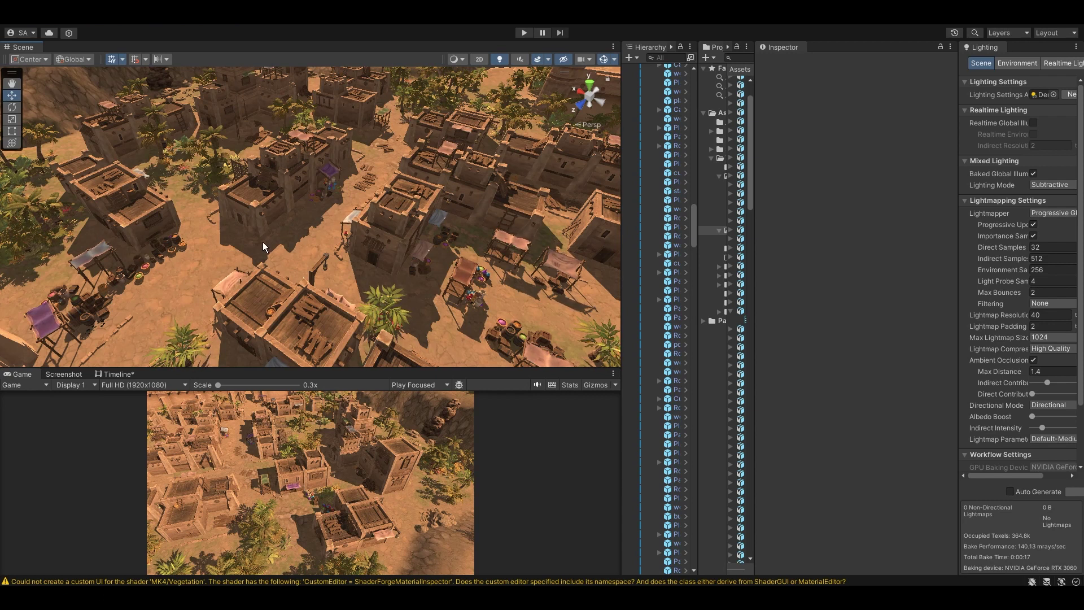
scroll(353, 222, up, 6)
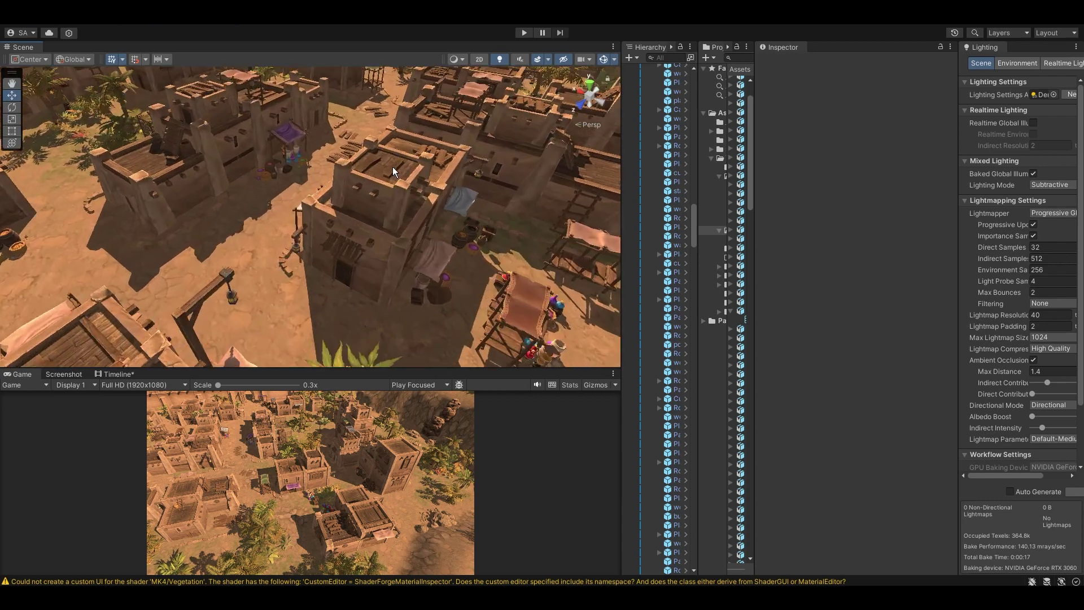
middle_drag(395, 161, 306, 242)
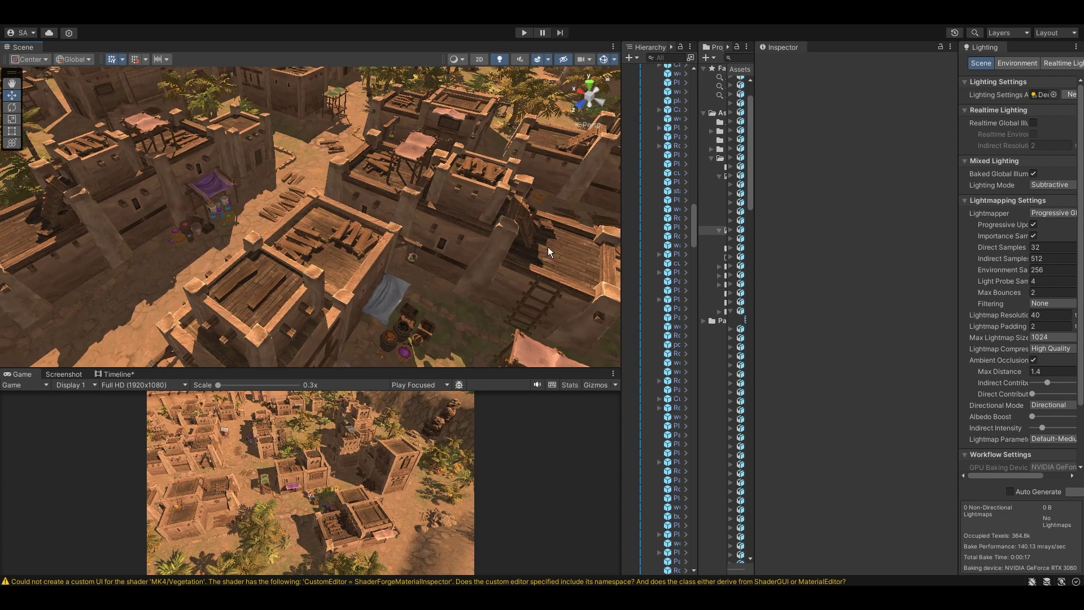
scroll(97, 147, down, 2)
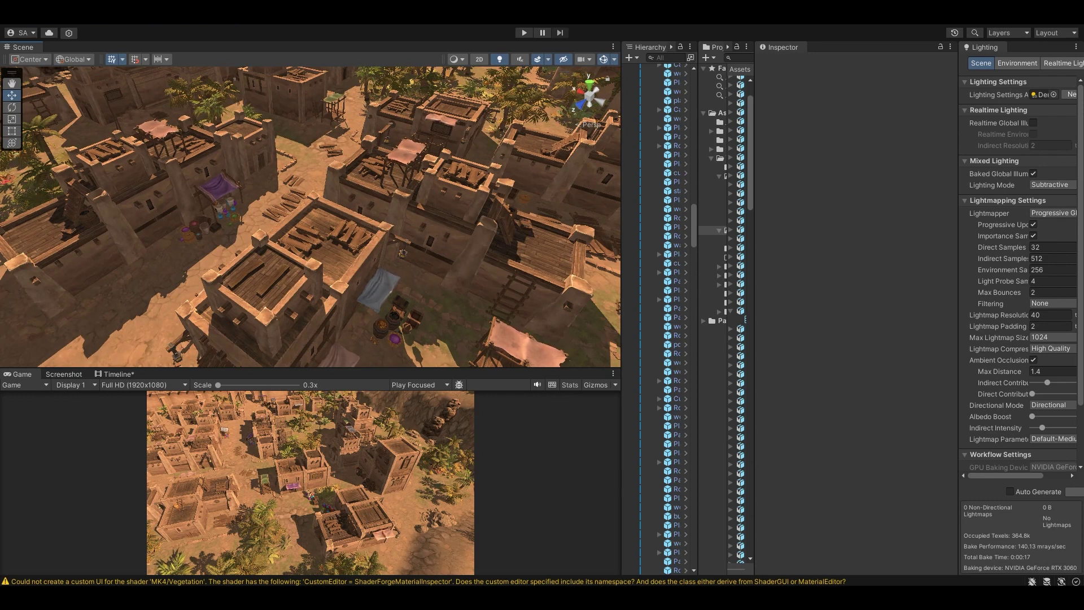
scroll(372, 309, down, 3)
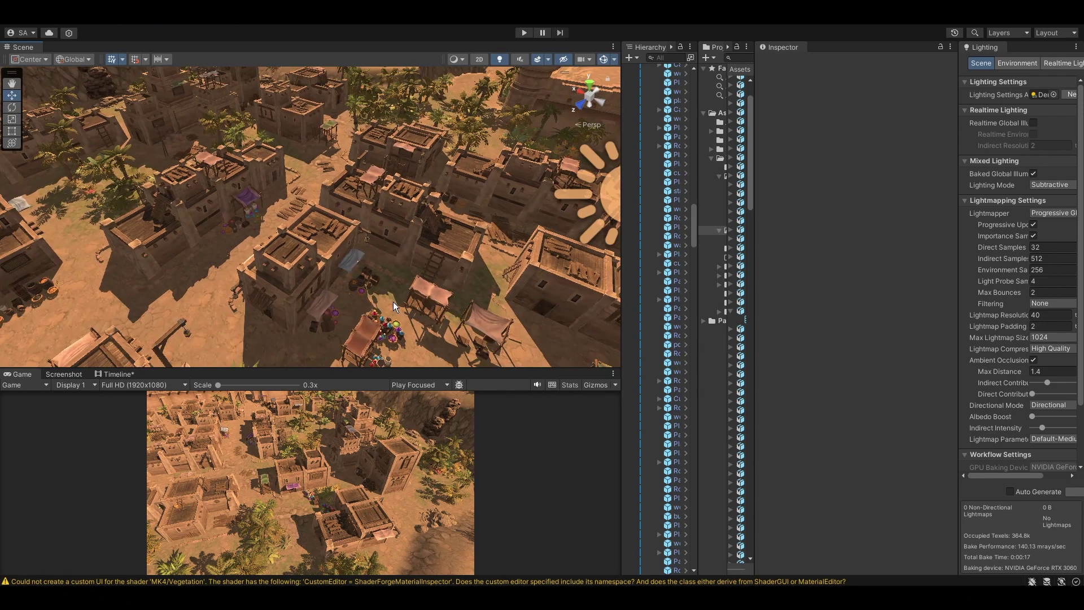
scroll(432, 265, down, 5)
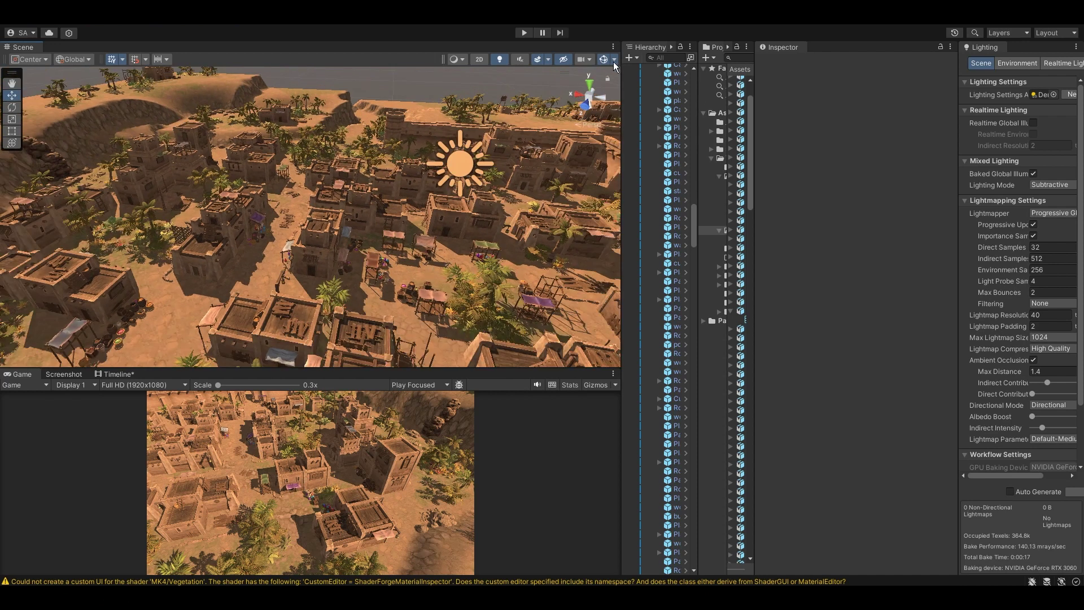
Toggle Gizmos off, on, then off again to remove the sun icon from view
click(608, 61)
click(608, 60)
click(608, 59)
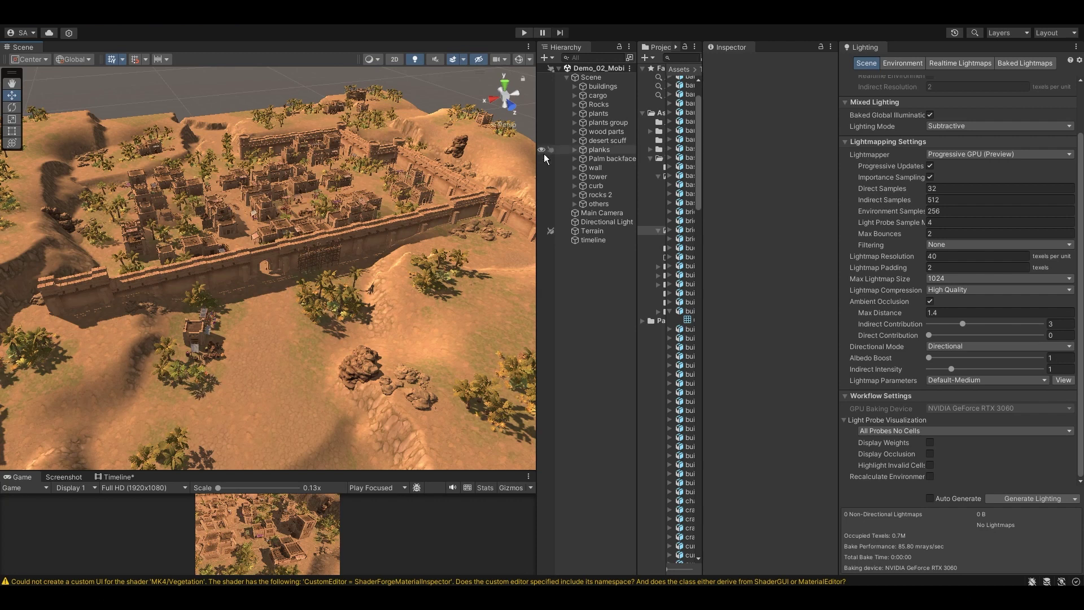
Flag the Scene object and all its children as Static, then orbit around the town walls
click(588, 76)
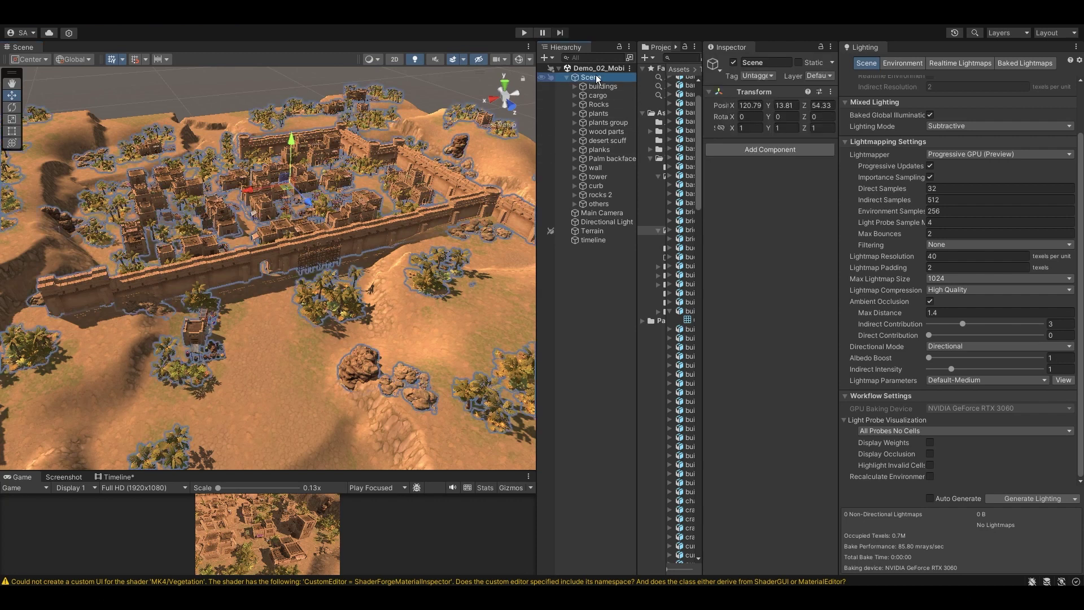
click(799, 62)
click(483, 322)
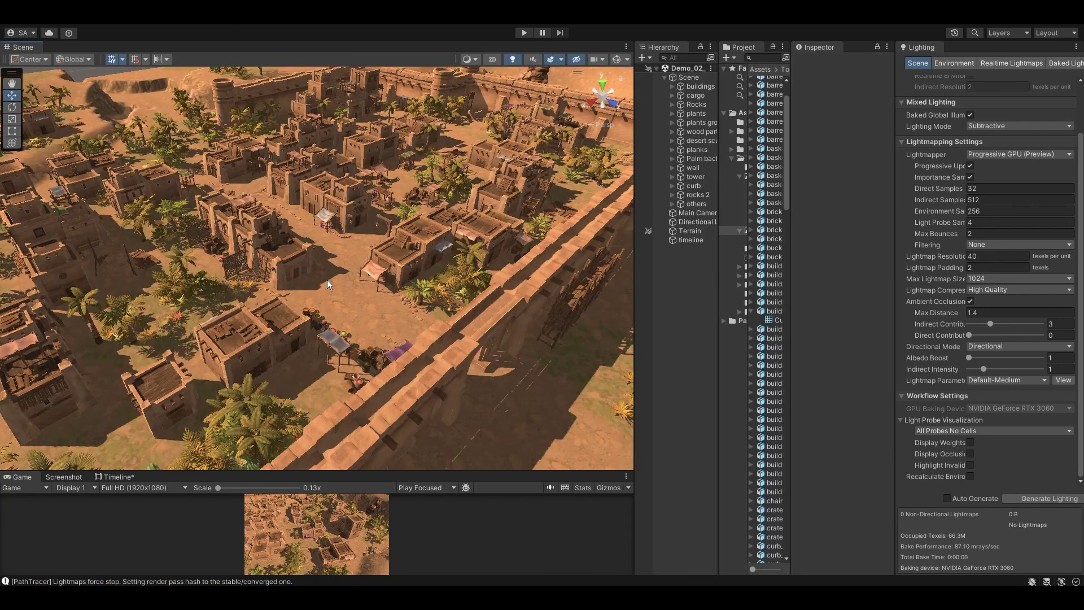
alt+drag(424, 287, 509, 290)
middle_drag(396, 290, 299, 294)
alt+drag(299, 294, 164, 326)
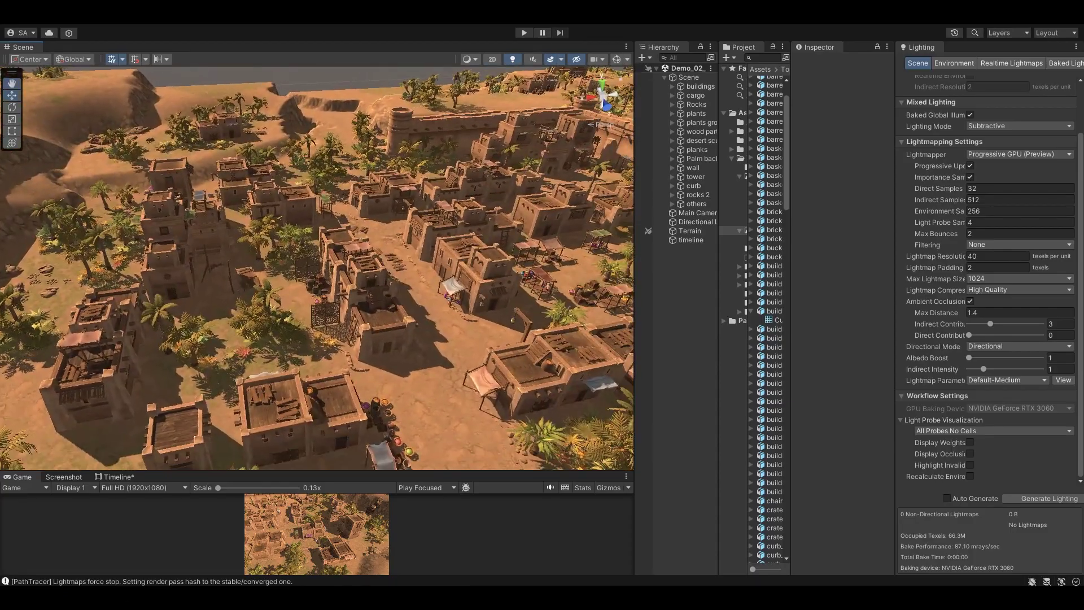
middle_drag(396, 269, 289, 283)
alt+drag(362, 287, 418, 312)
middle_drag(419, 313, 237, 284)
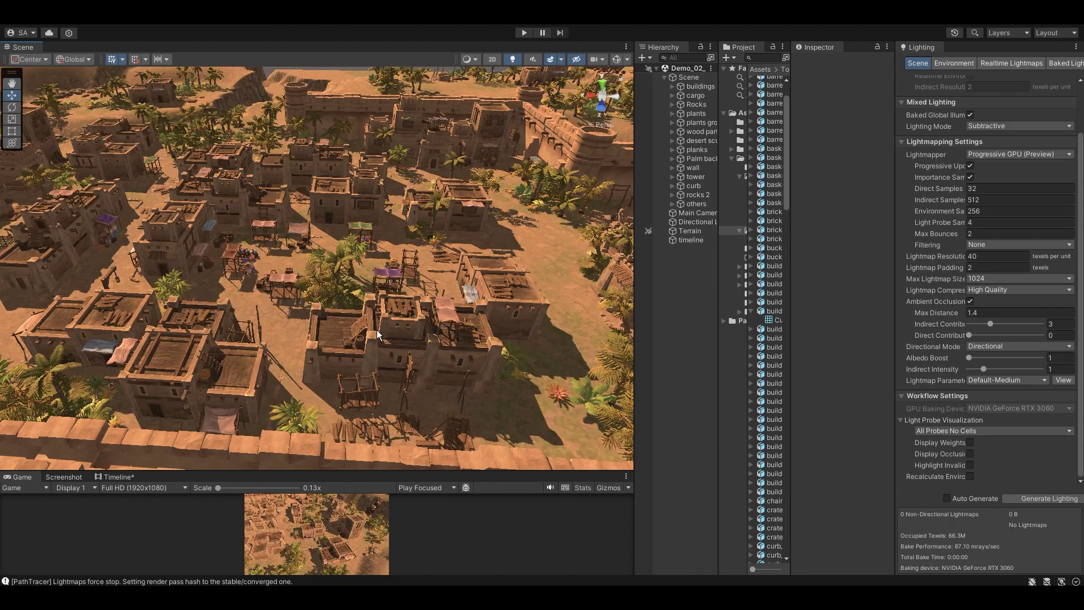
Select the vase_2 prop by the wooden terrace and set it to receive GI from Light Probes
click(363, 342)
key(f)
alt+drag(314, 337, 389, 330)
scroll(248, 307, up, 5)
alt+drag(249, 308, 333, 305)
click(332, 305)
key(f)
scroll(339, 329, down, 10)
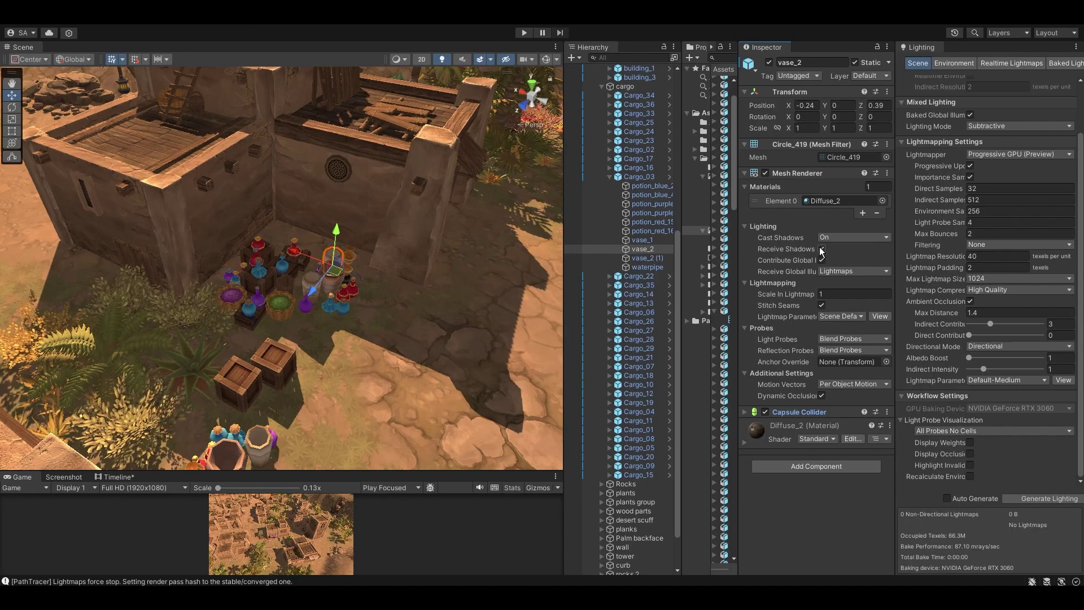
click(854, 272)
click(838, 300)
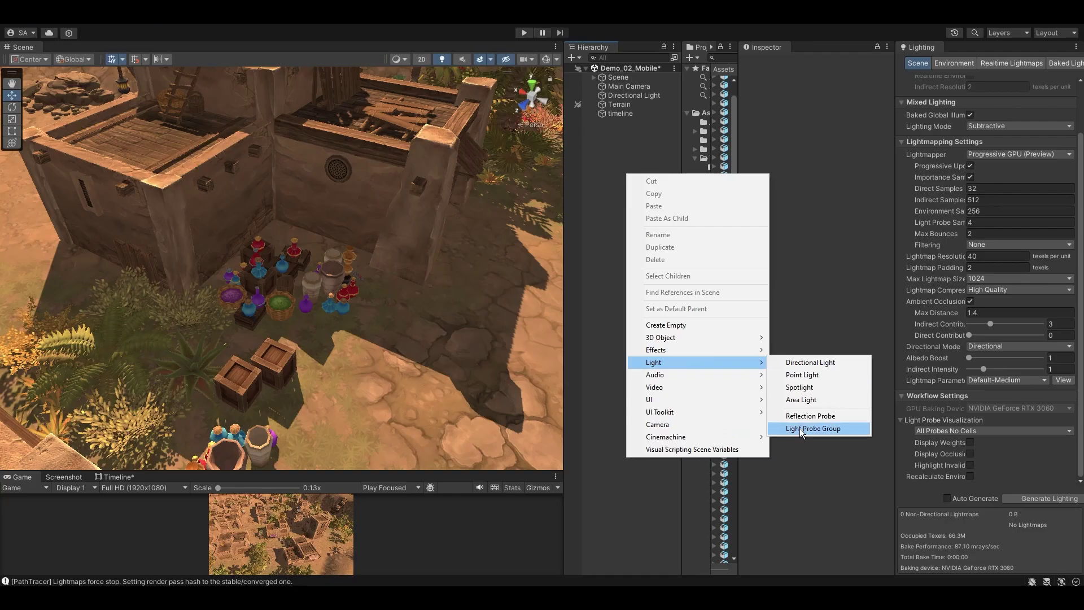
Add a Light Probe Group and move it toward the small props
click(823, 425)
scroll(375, 317, down, 3)
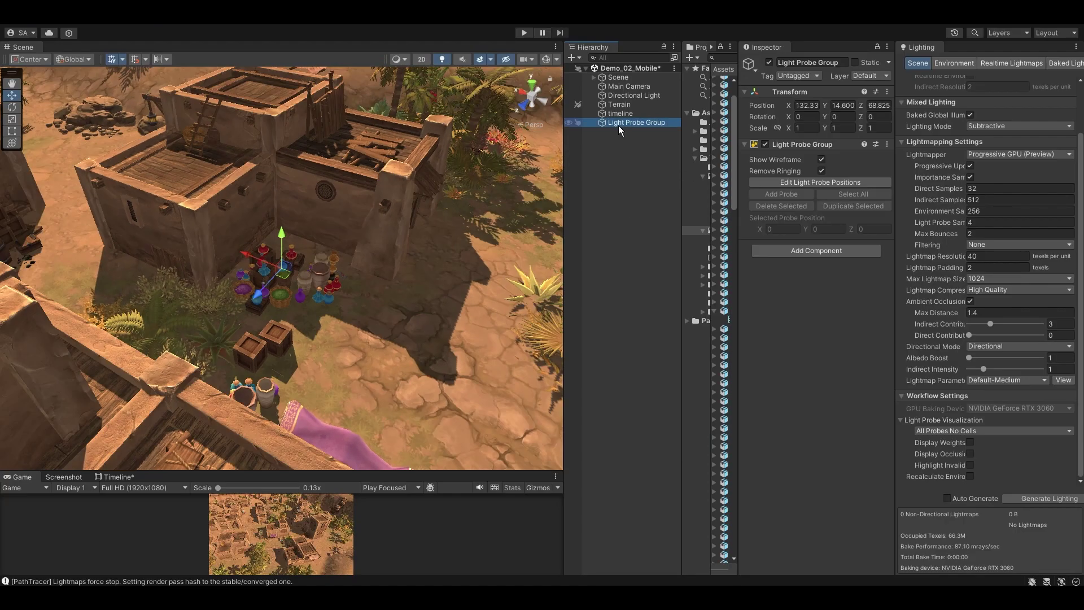
click(546, 59)
scroll(278, 275, down, 5)
drag(285, 280, 237, 192)
scroll(316, 305, up, 4)
drag(317, 305, 342, 390)
Shrink the scene icon size and place the probe group onto the props
click(557, 60)
click(662, 85)
drag(676, 74, 668, 74)
scroll(249, 252, down, 8)
alt+drag(250, 252, 336, 231)
scroll(351, 306, up, 10)
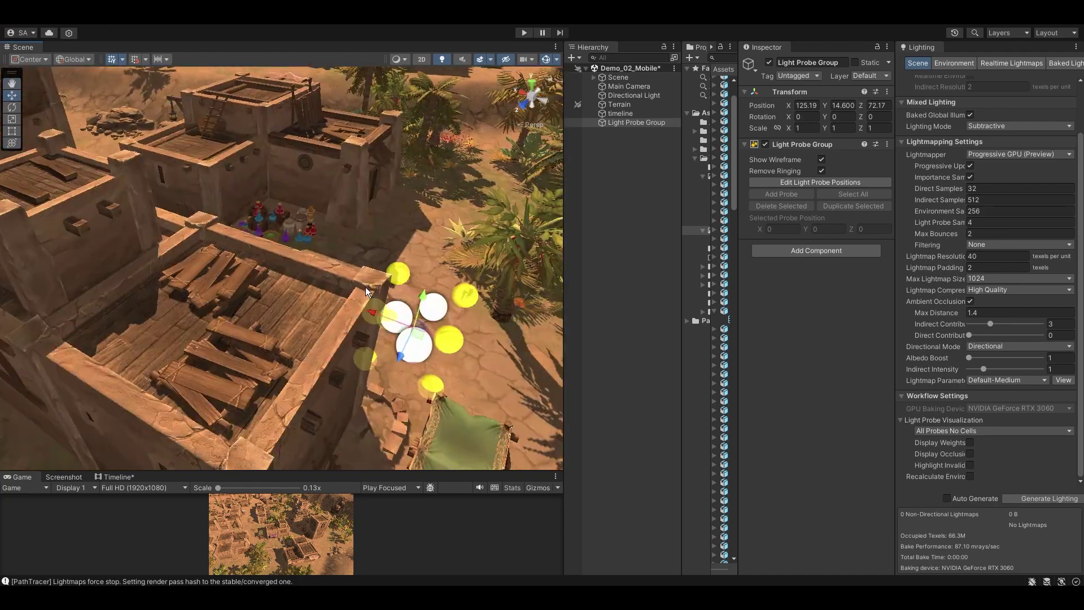
drag(349, 303, 315, 257)
key(f)
alt+drag(249, 293, 199, 310)
scroll(197, 288, down, 1)
Edit light probe positions, pulling three upper probes outward from the props
click(802, 184)
scroll(226, 181, down, 2)
alt+drag(226, 170, 186, 194)
click(255, 200)
drag(256, 201, 178, 149)
click(351, 215)
drag(353, 218, 363, 127)
click(217, 273)
drag(219, 277, 82, 277)
scroll(118, 237, down, 2)
middle_drag(119, 231, 226, 226)
alt+drag(226, 226, 226, 251)
Move the lower probes outward and raise one so the group surrounds the props
click(397, 324)
click(379, 341)
drag(397, 324, 370, 395)
click(313, 317)
drag(313, 312, 275, 337)
click(332, 257)
drag(332, 258, 273, 275)
click(397, 280)
alt+drag(395, 278, 240, 217)
scroll(240, 217, down, 2)
drag(350, 337, 349, 324)
alt+drag(317, 283, 322, 325)
Orbit and pan around the buildings to check the probe layout
drag(346, 373, 337, 404)
scroll(269, 325, down, 1)
middle_drag(268, 325, 191, 320)
alt+drag(190, 319, 305, 325)
middle_drag(305, 325, 282, 262)
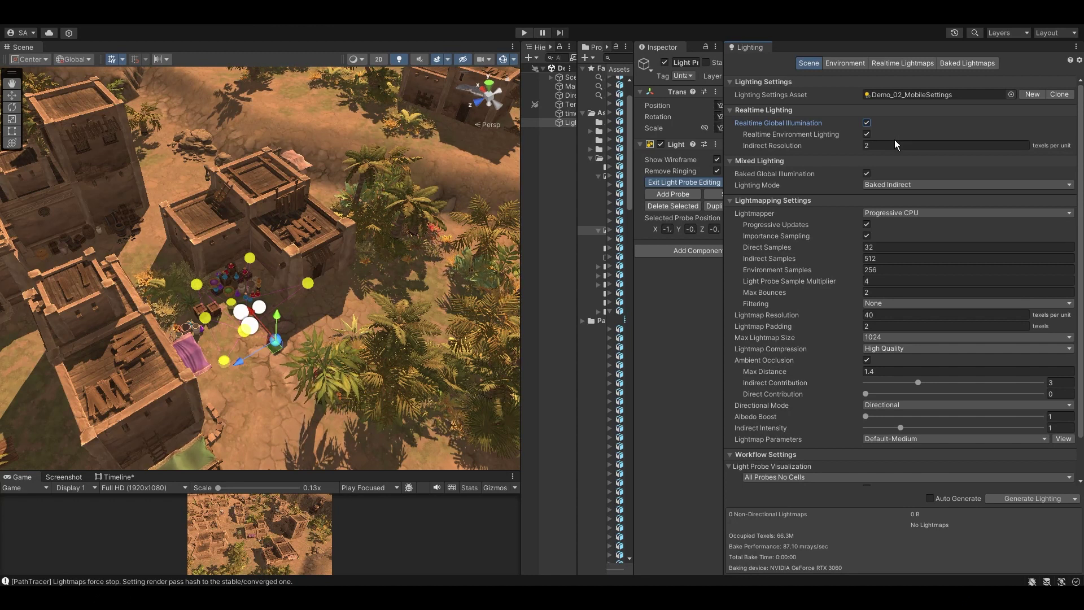
Disable Realtime Global Illumination, choose Subtractive lighting mode and the Progressive GPU (Preview) lightmapper
click(867, 123)
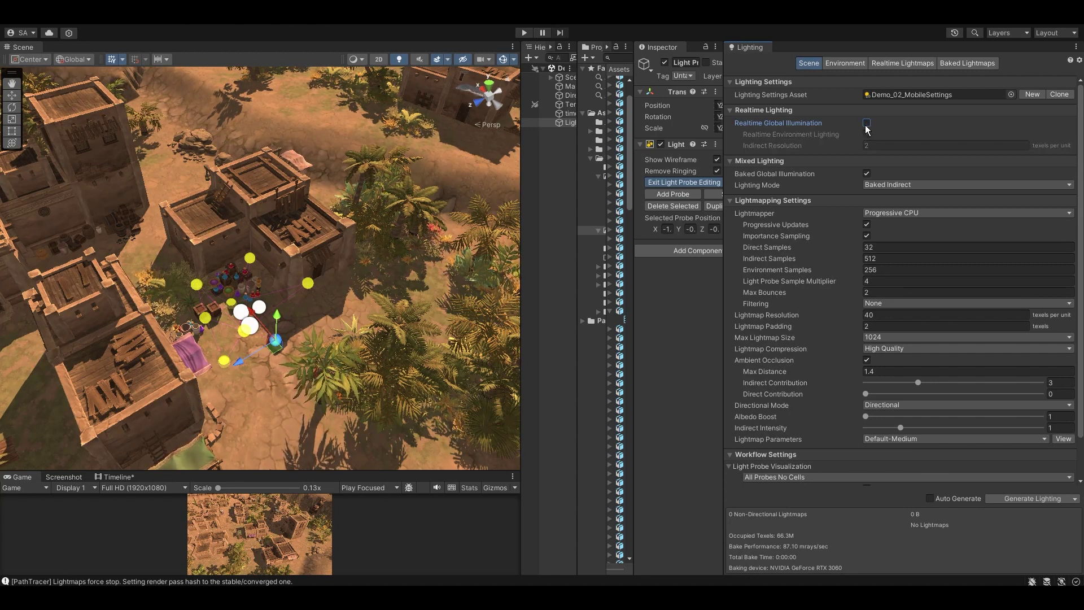
click(876, 184)
click(879, 209)
click(876, 186)
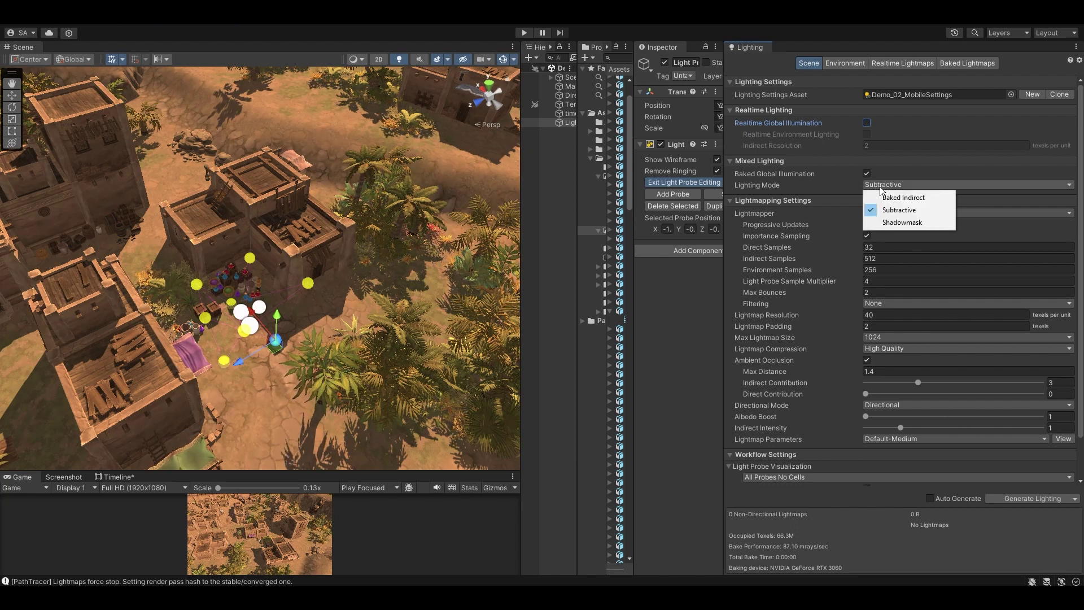
click(915, 213)
click(915, 214)
click(917, 225)
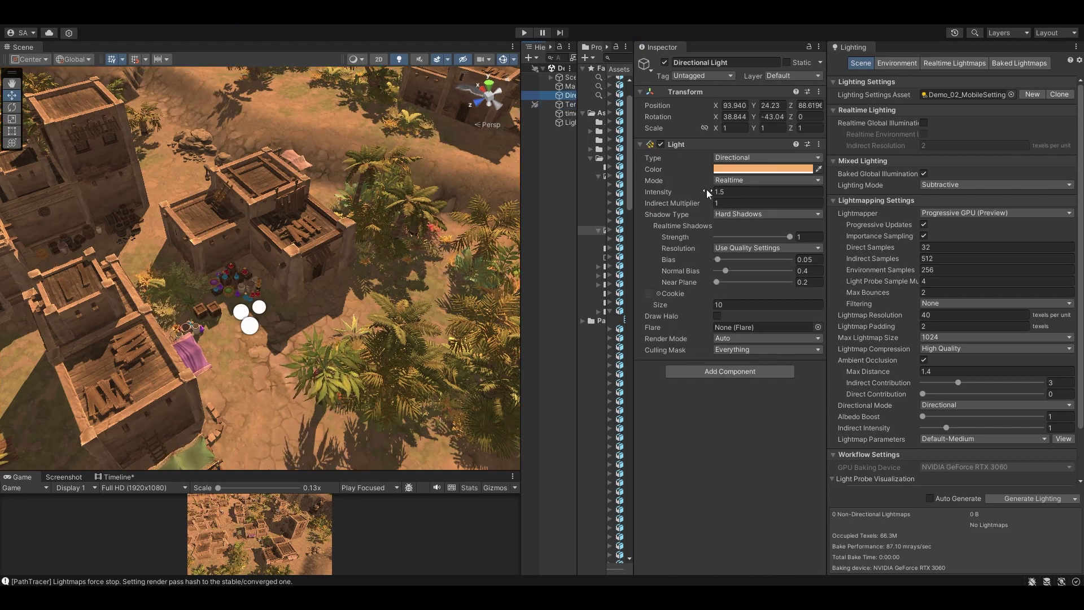
Switch the Directional Light's Mode from Realtime to Baked
click(735, 181)
click(734, 219)
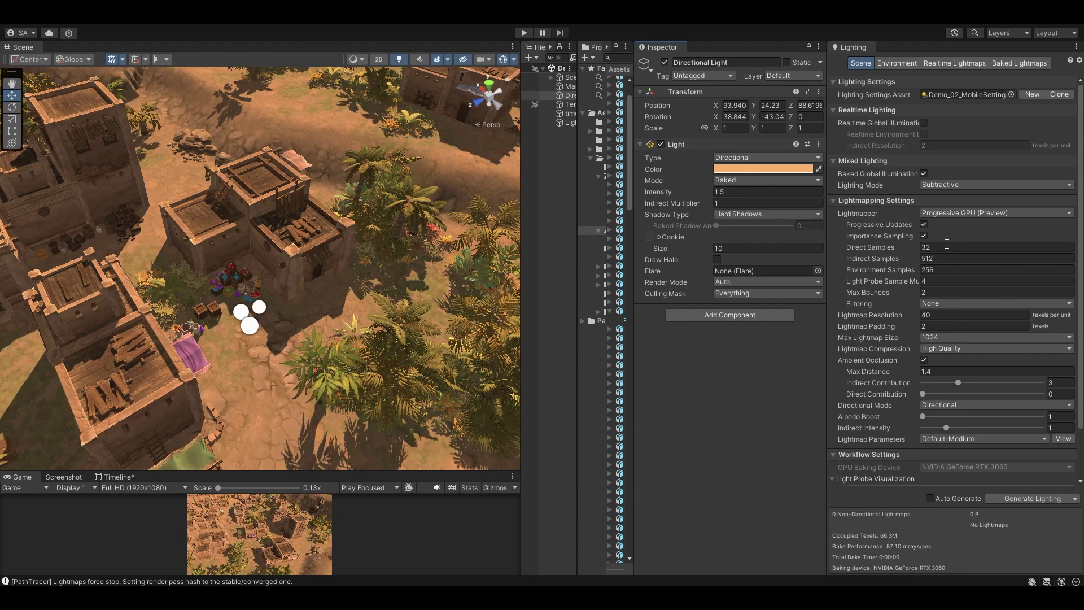
Enter 64 direct, 128 indirect and 128 environment samples, leaving Filtering on None
click(947, 247)
text(128)
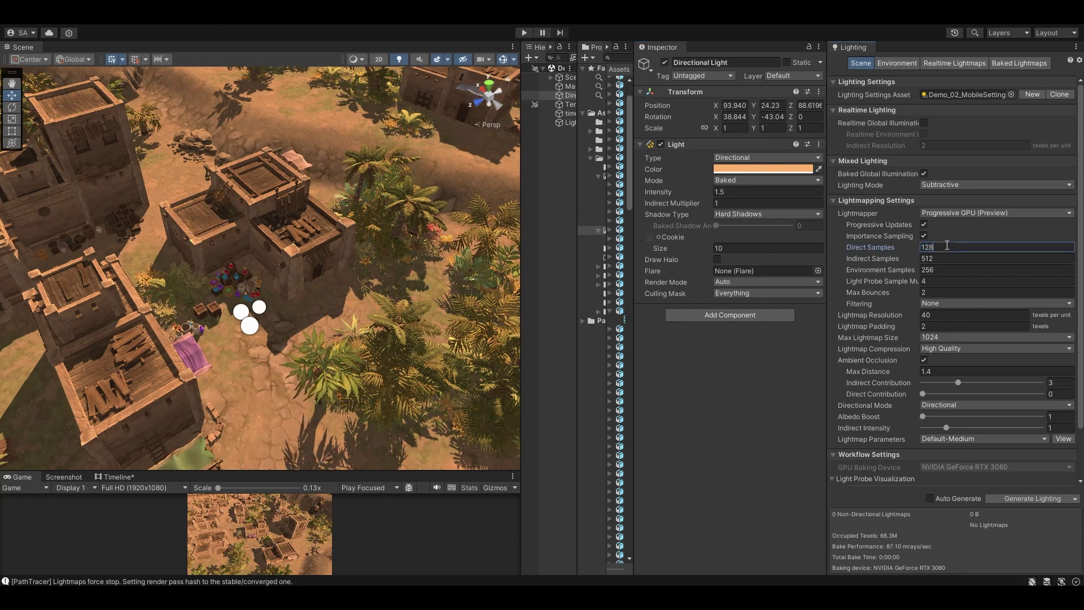
key(Tab)
click(947, 247)
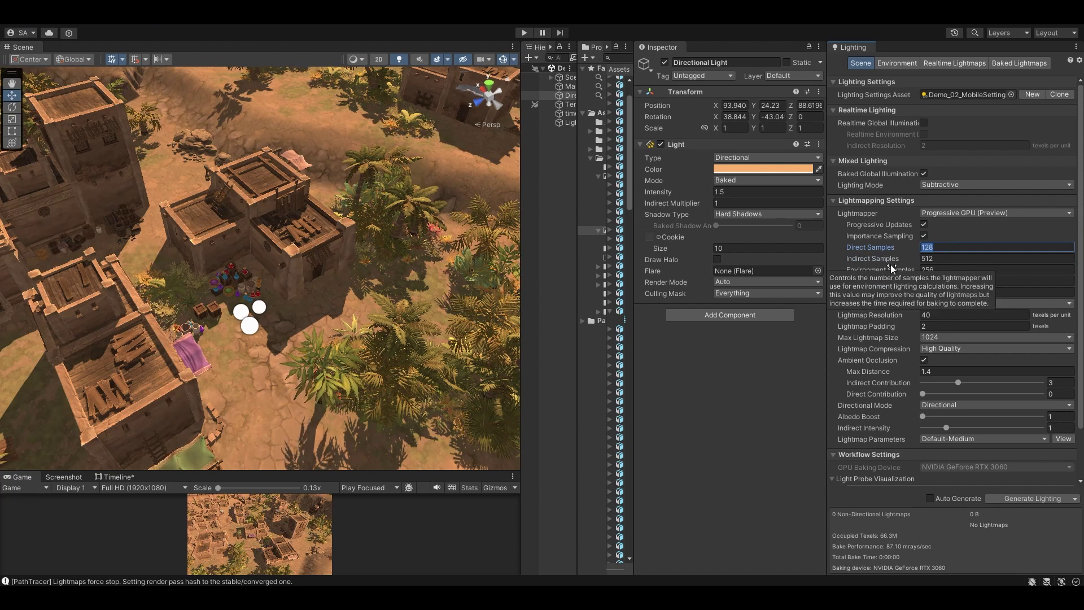
text(64)
key(Tab)
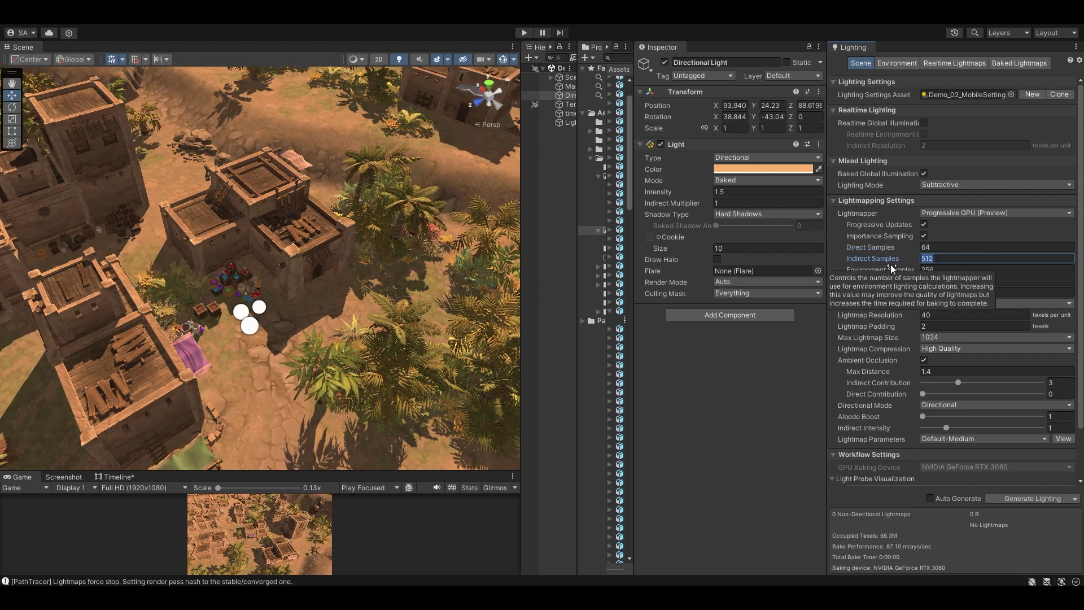
text(1)
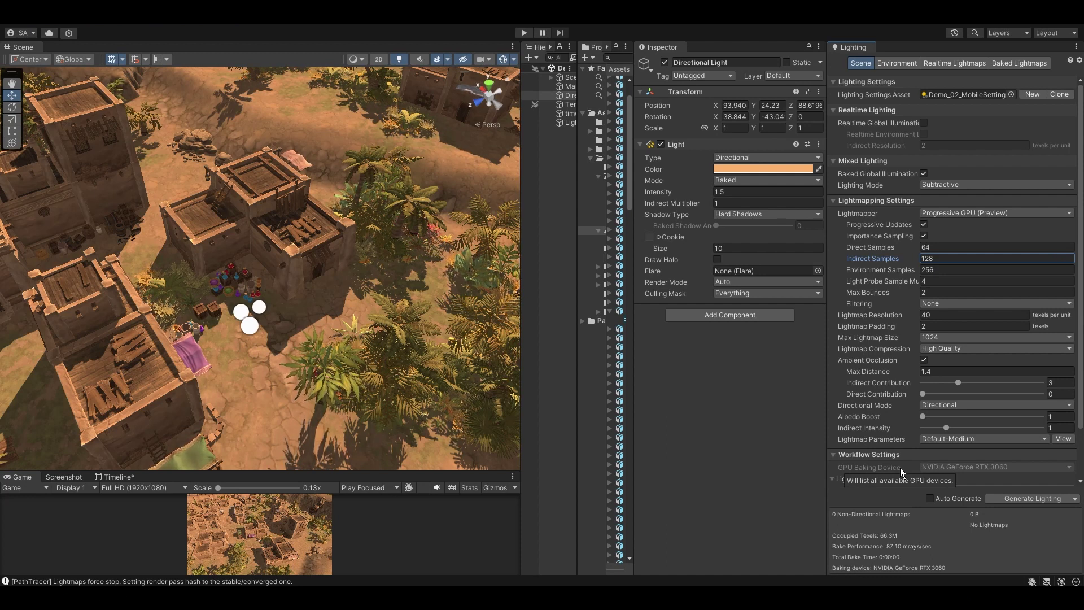
click(945, 270)
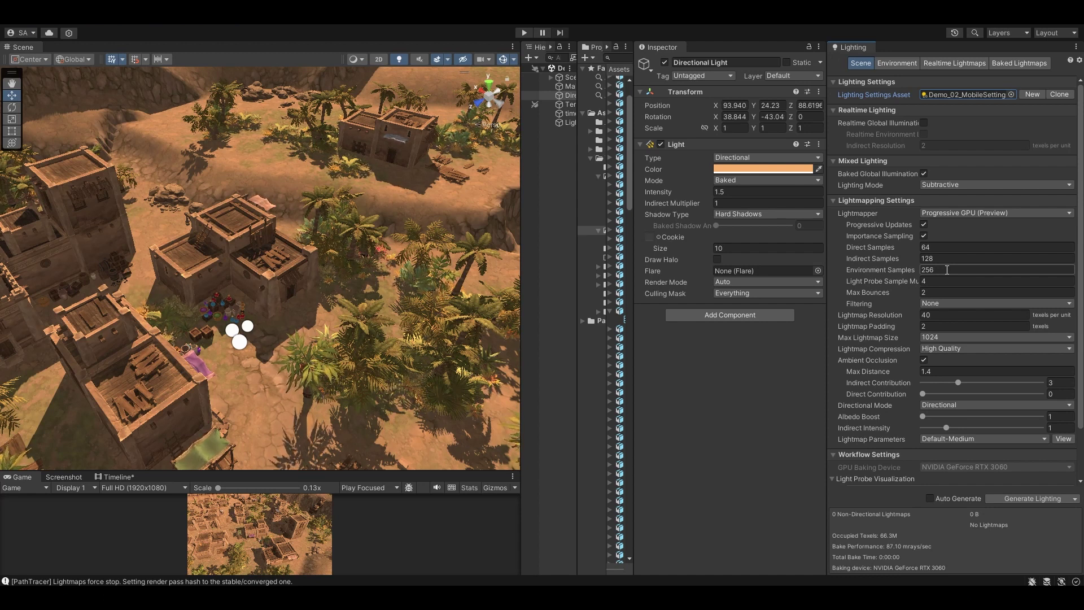
click(947, 270)
text(128)
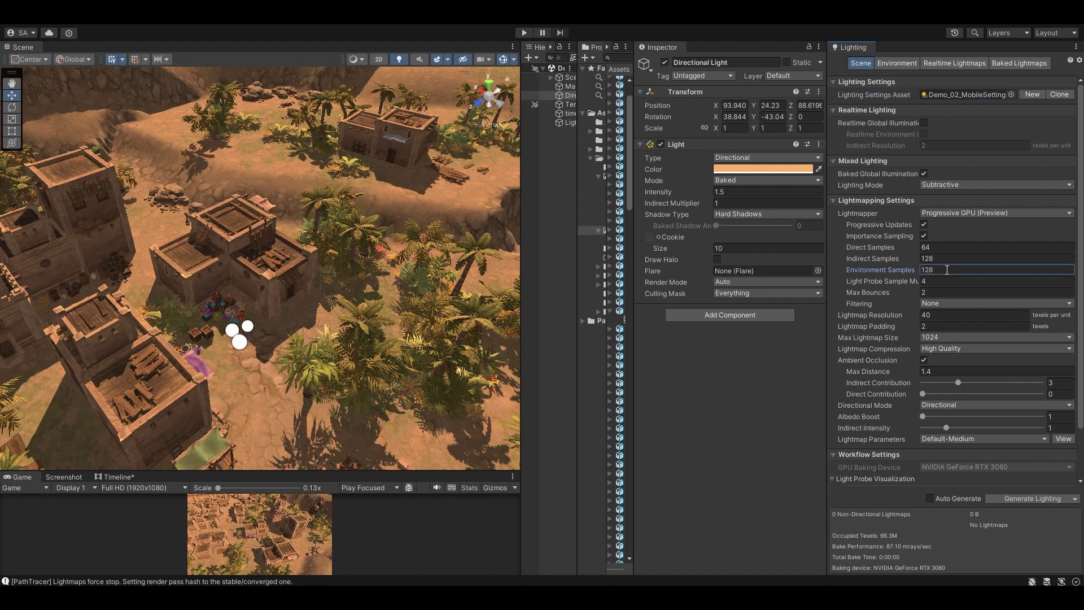
click(949, 305)
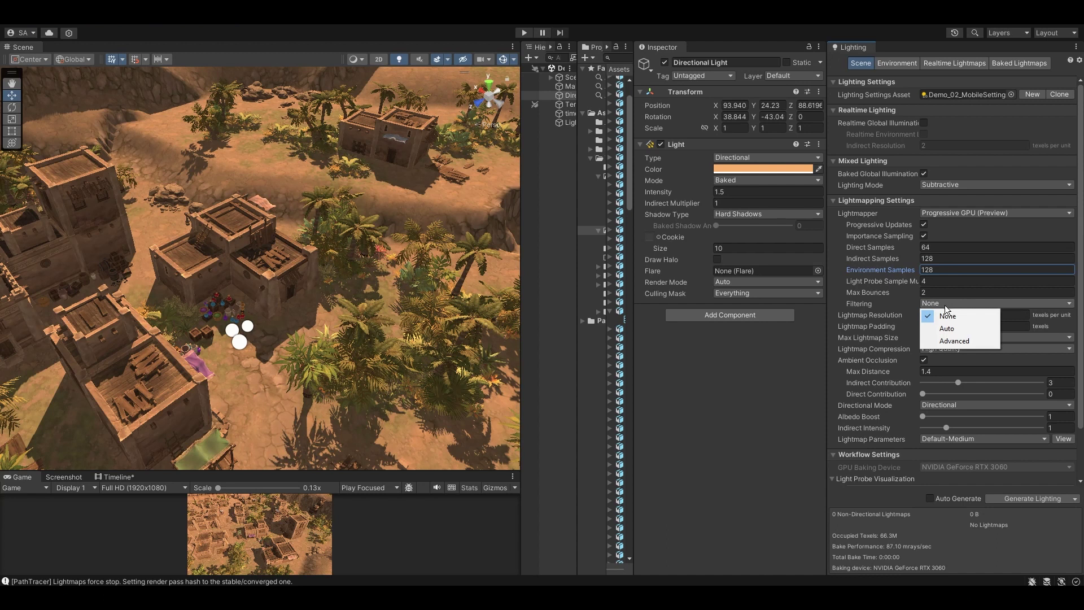
click(907, 310)
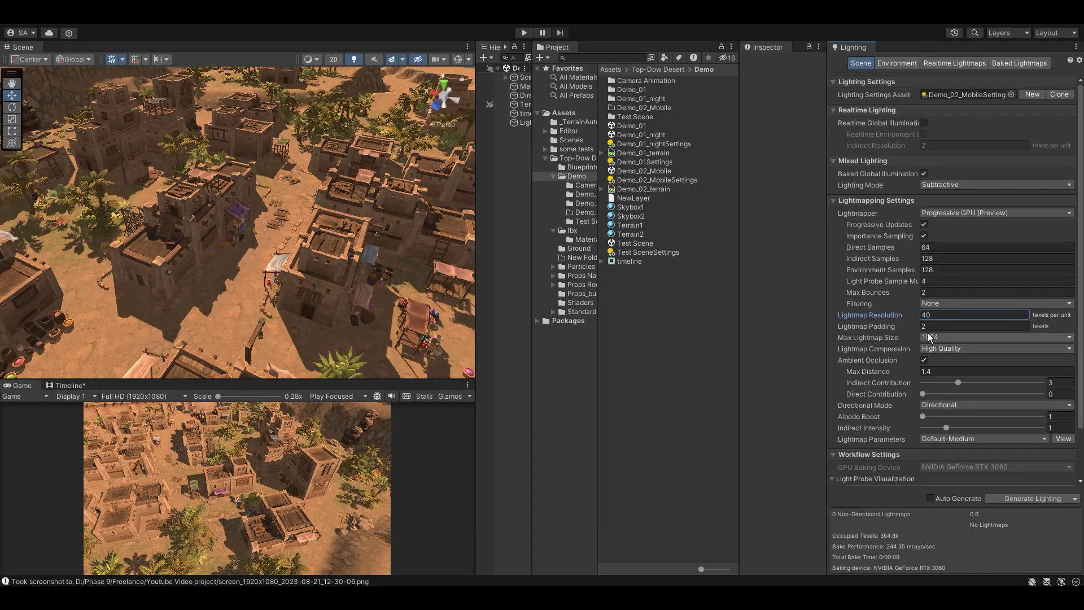
Change the Lightmap Resolution from 40 to 4 texels per unit
click(940, 315)
text(40)
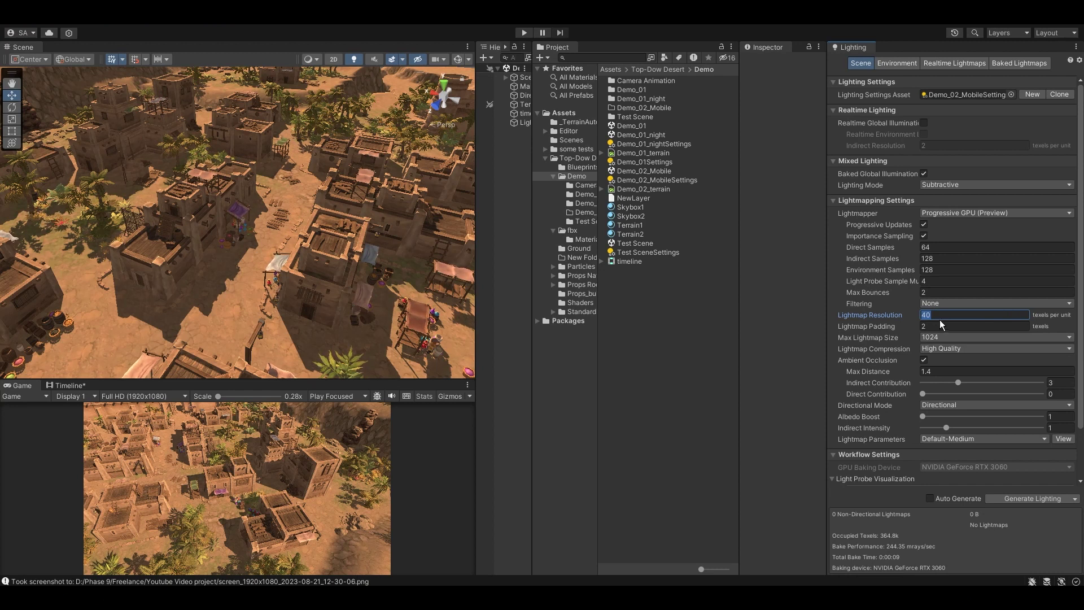
text(2)
key(BackSpace)
text(4)
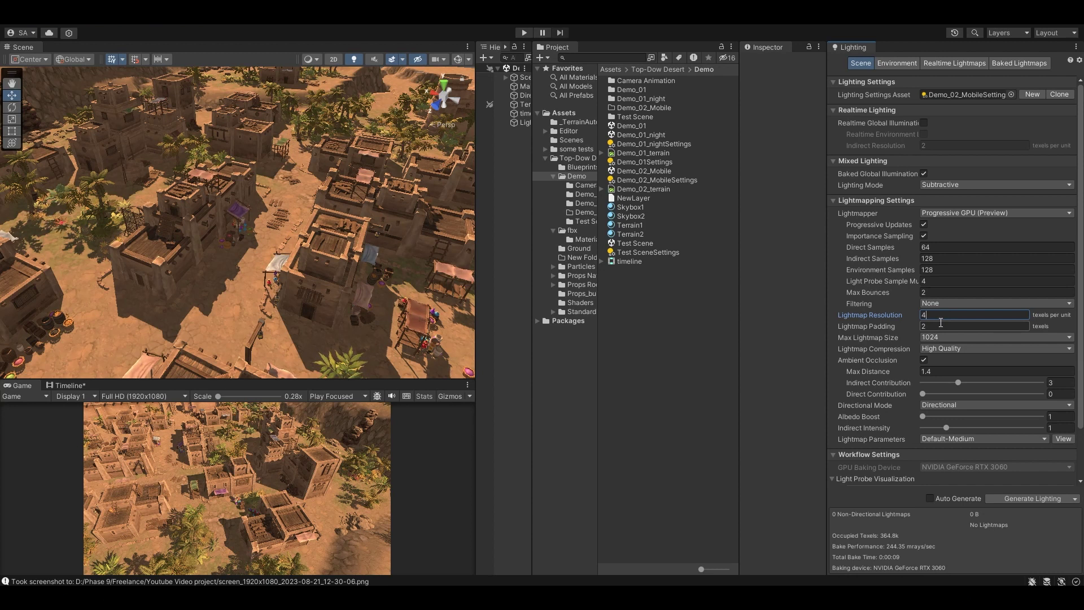
Set Max Lightmap Size 512, Normal Quality compression, Ambient Occlusion on, Non-Directional mode
click(933, 337)
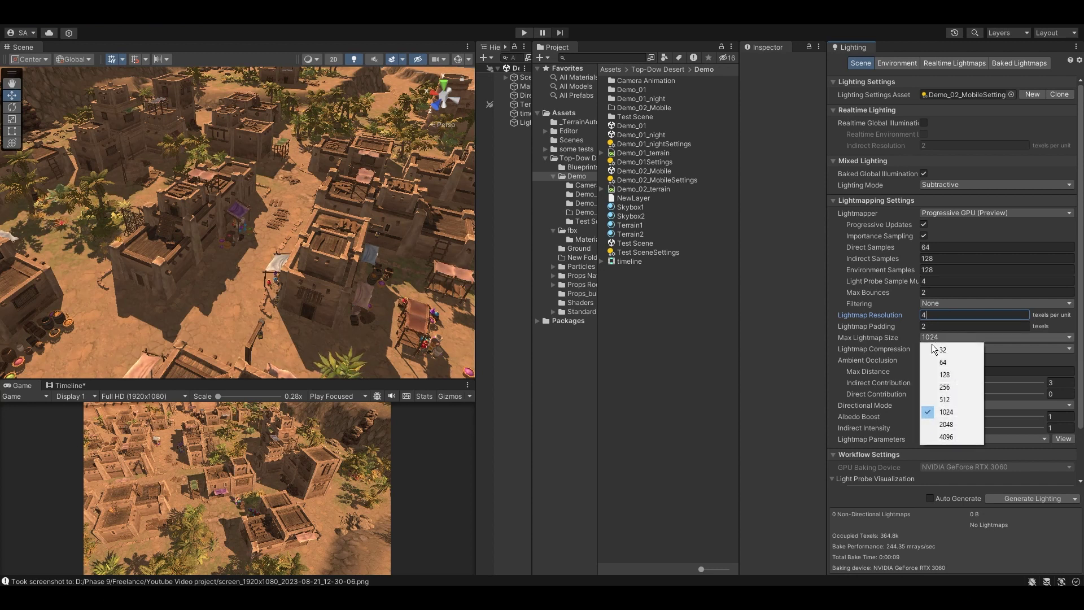
click(943, 400)
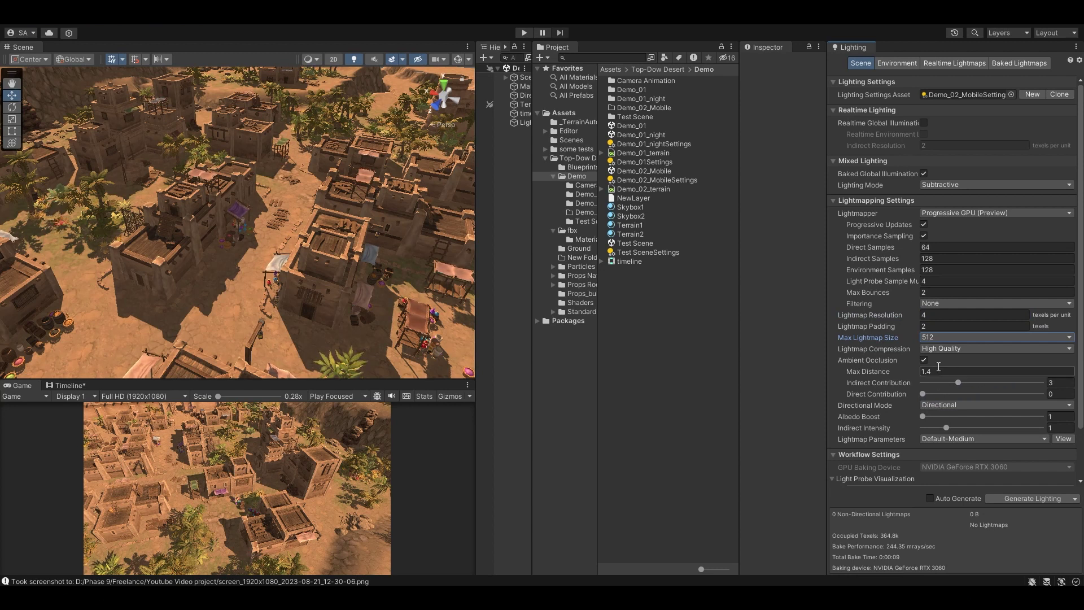
click(938, 349)
click(939, 385)
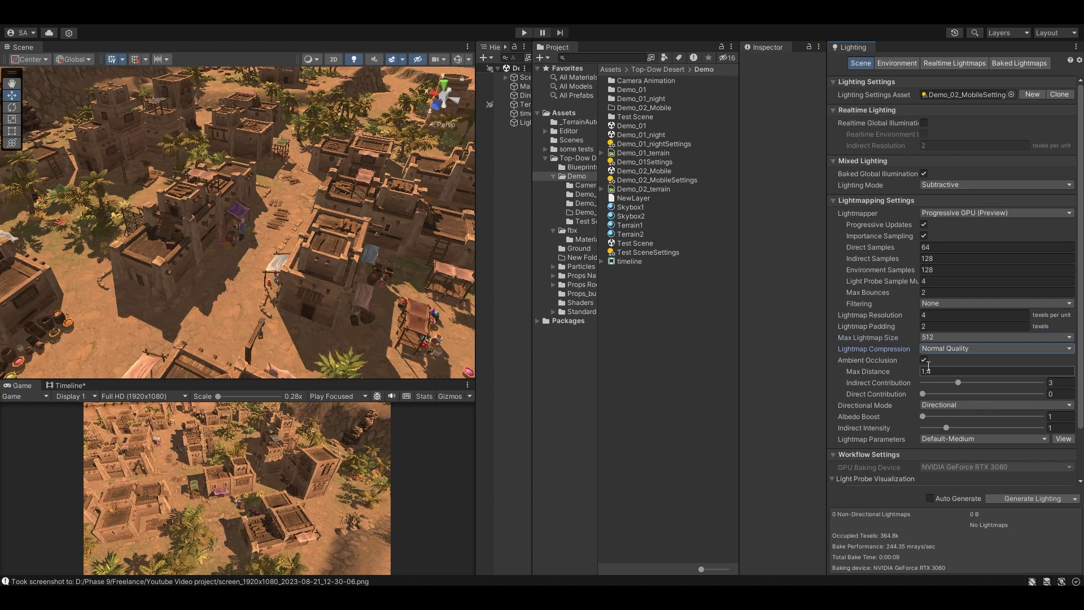
click(924, 361)
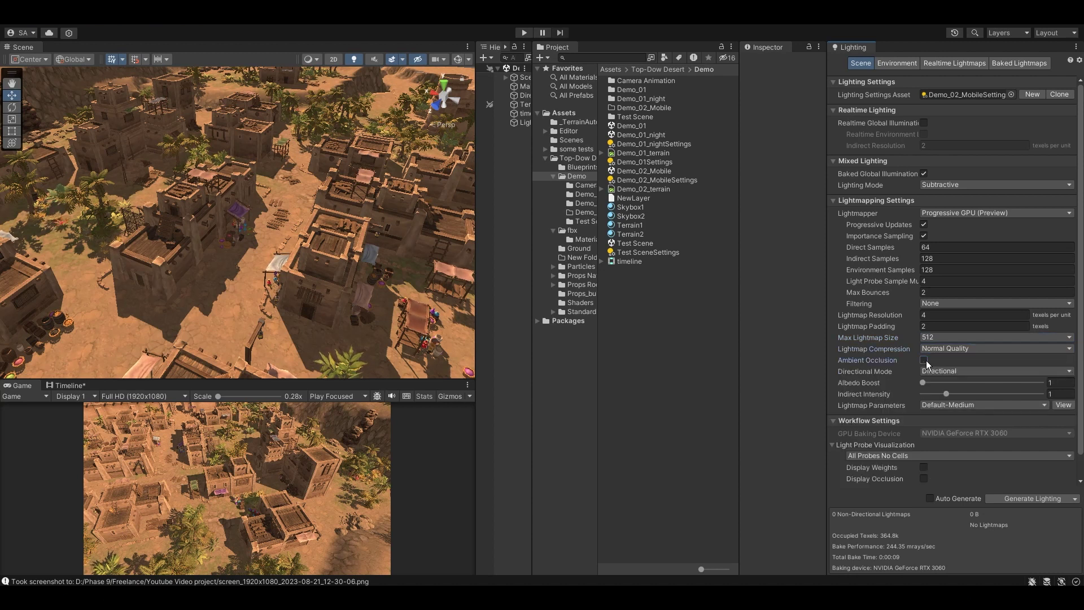
click(926, 361)
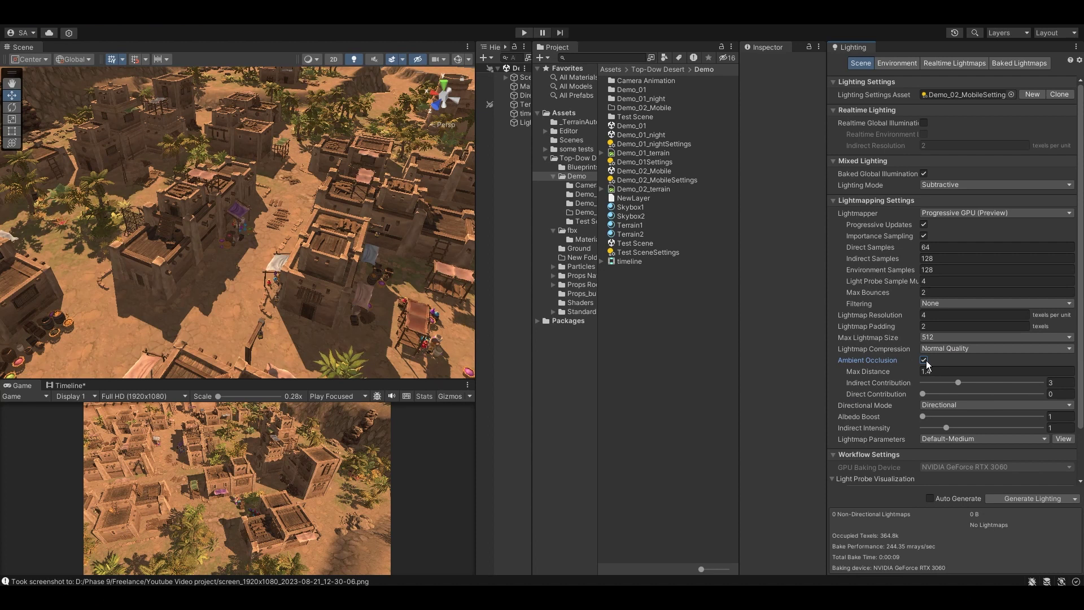
click(933, 405)
click(937, 420)
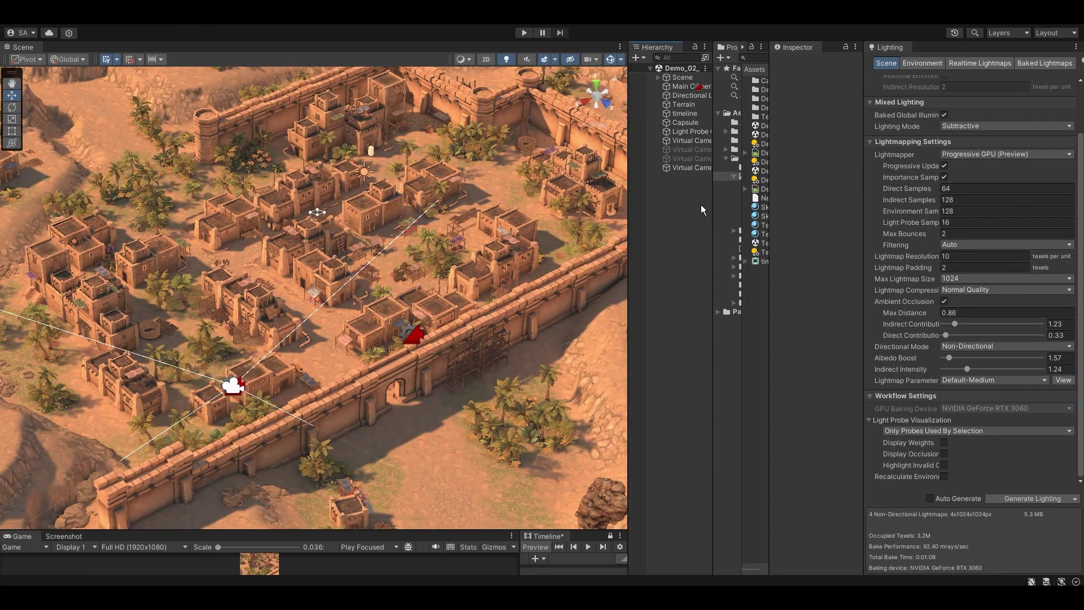
Select the Light Probe Group to display its probes across the walled desert town
click(690, 133)
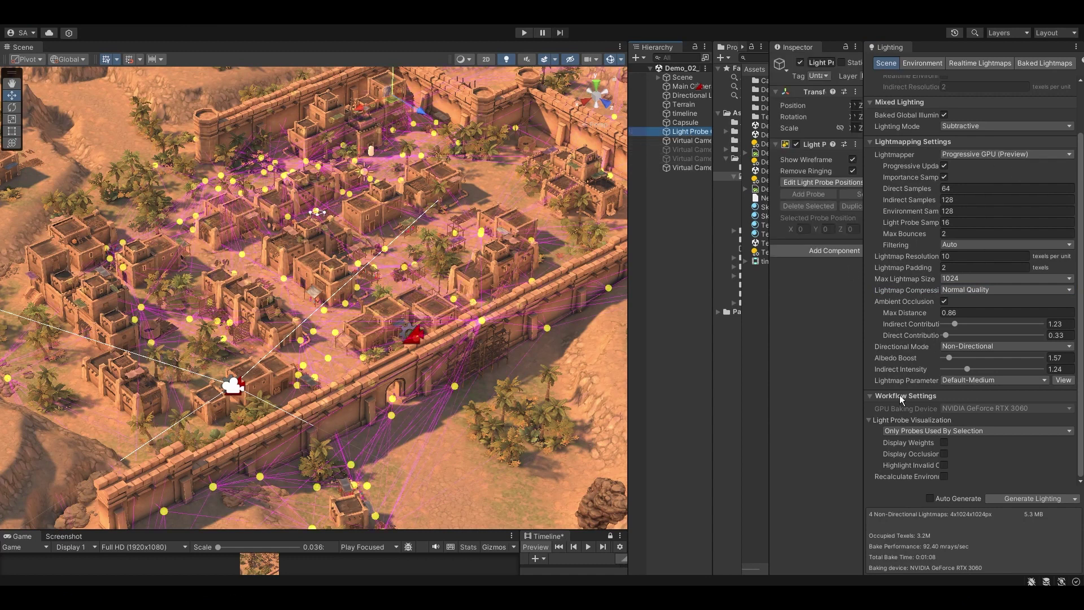